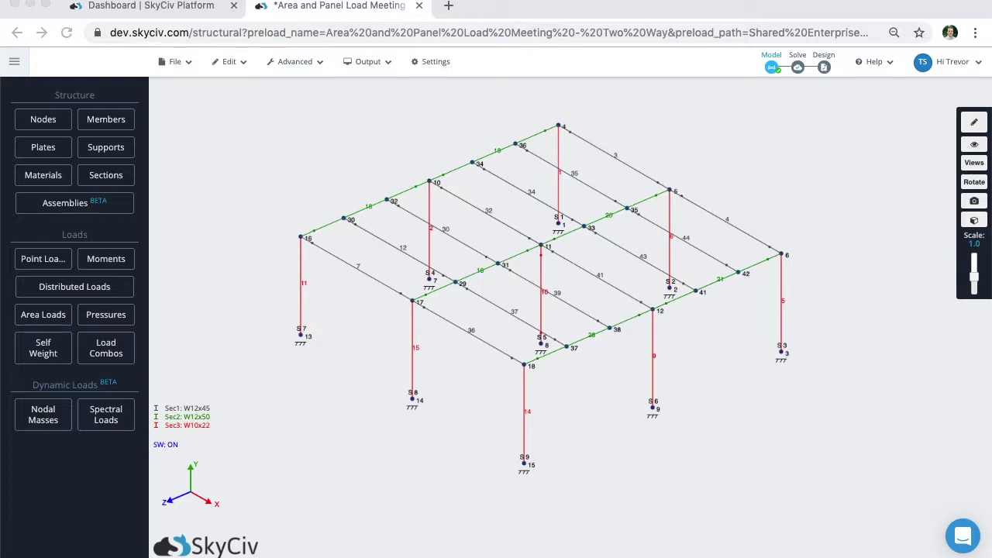
- Untick 'Detect inner members when applying two-way loads' in the Other settings and save
click(430, 65)
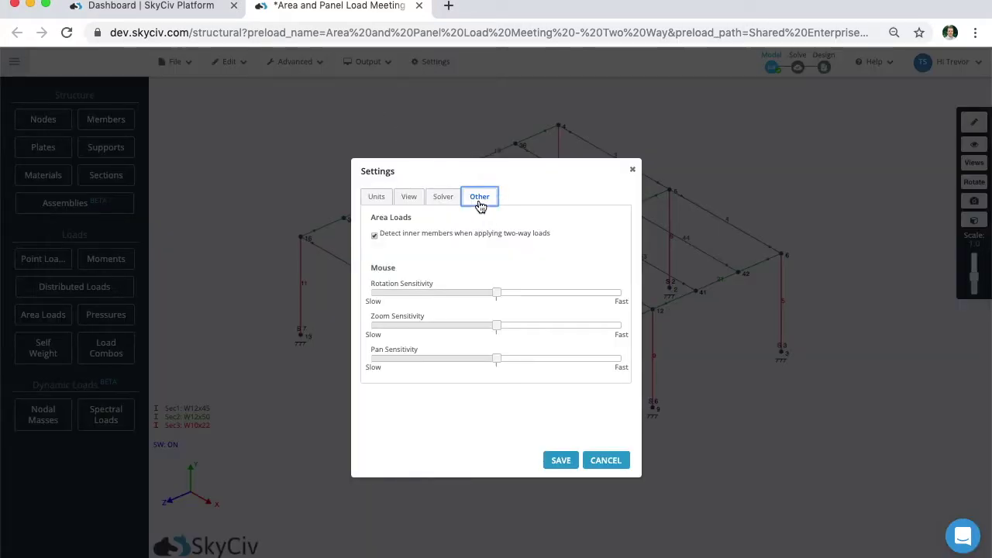
drag(372, 218, 531, 231)
click(402, 239)
click(449, 246)
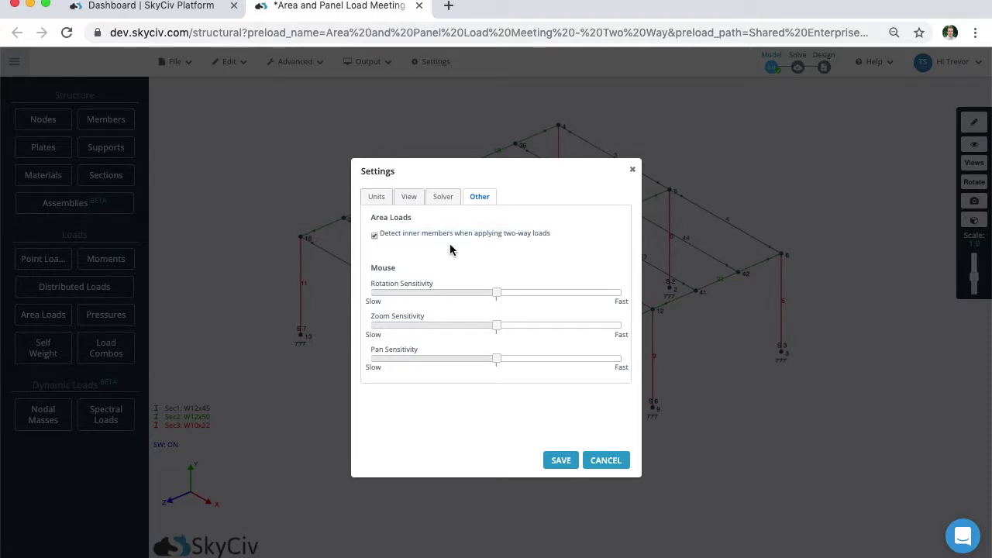
click(374, 236)
click(376, 237)
click(560, 462)
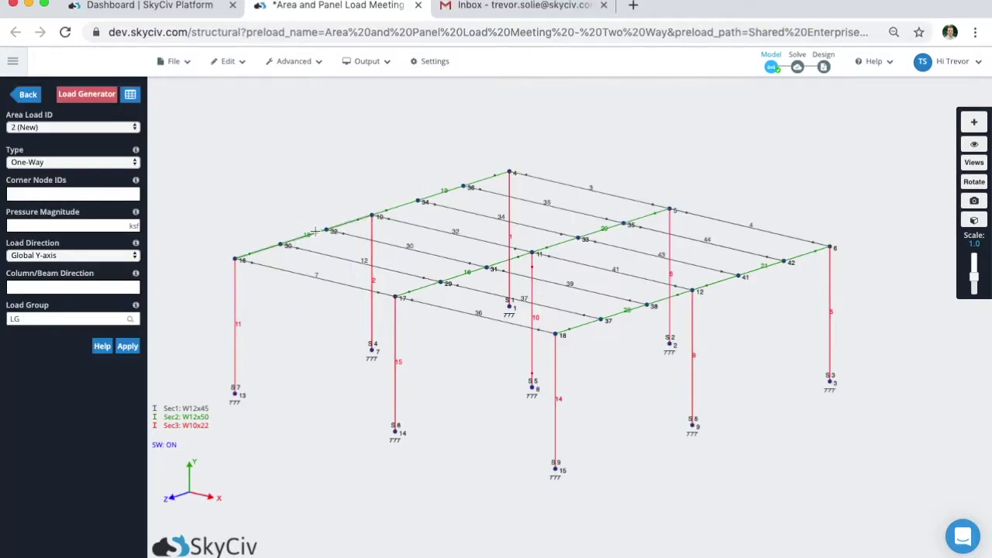
- Open Area Loads in the Loads panel to begin Area Load 2
click(345, 374)
drag(344, 374, 343, 378)
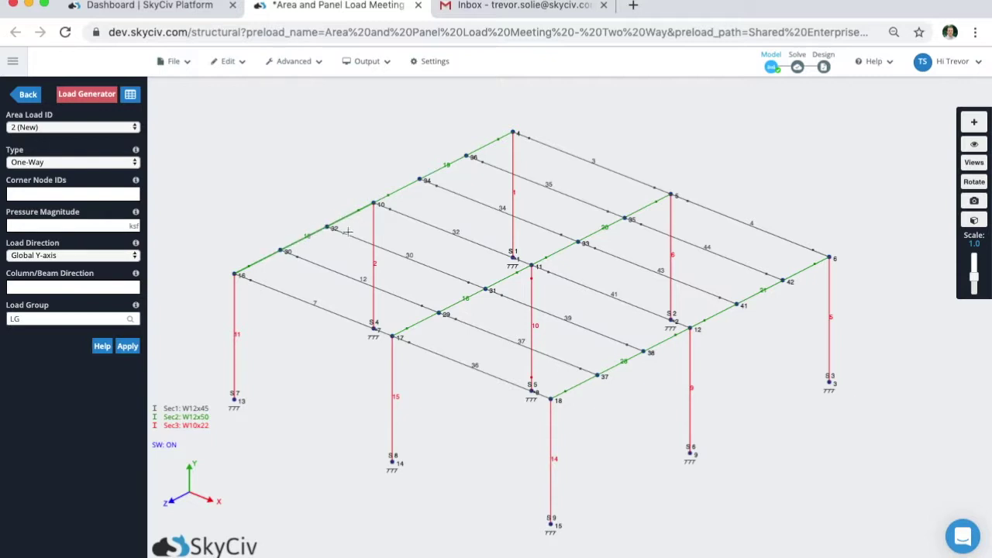
scroll(528, 302, up, 2)
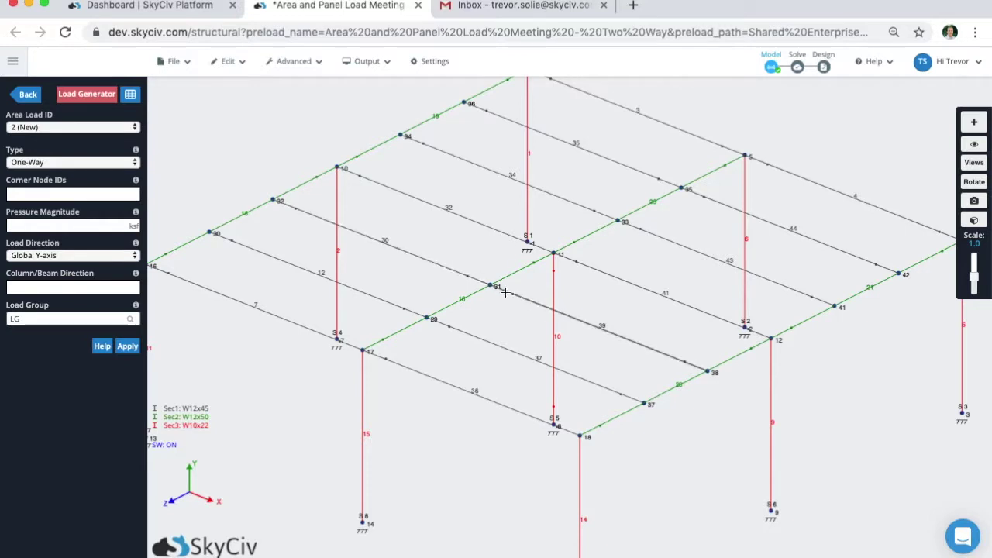
scroll(494, 286, down, 2)
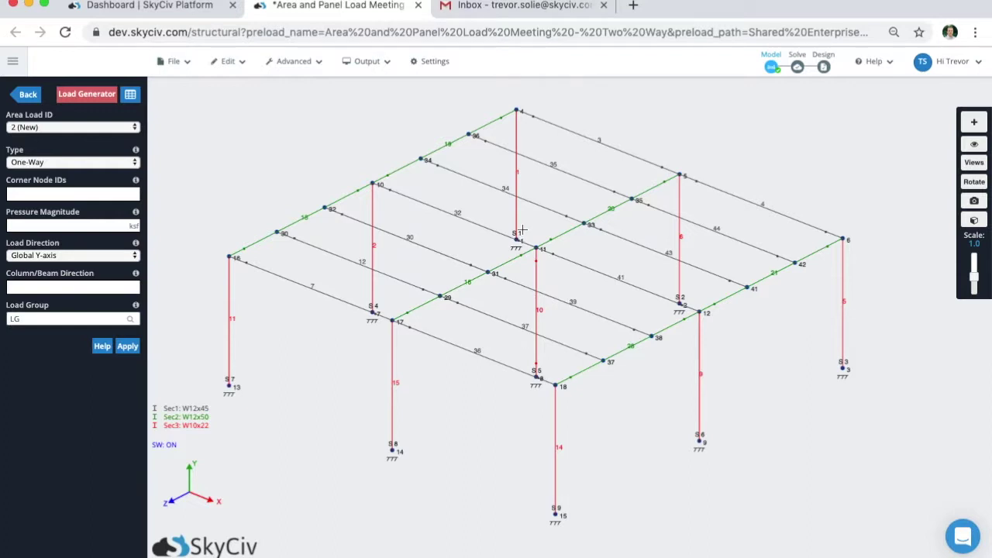
- Inspect the properties of girder members 19, 20, 16 and 28
click(448, 146)
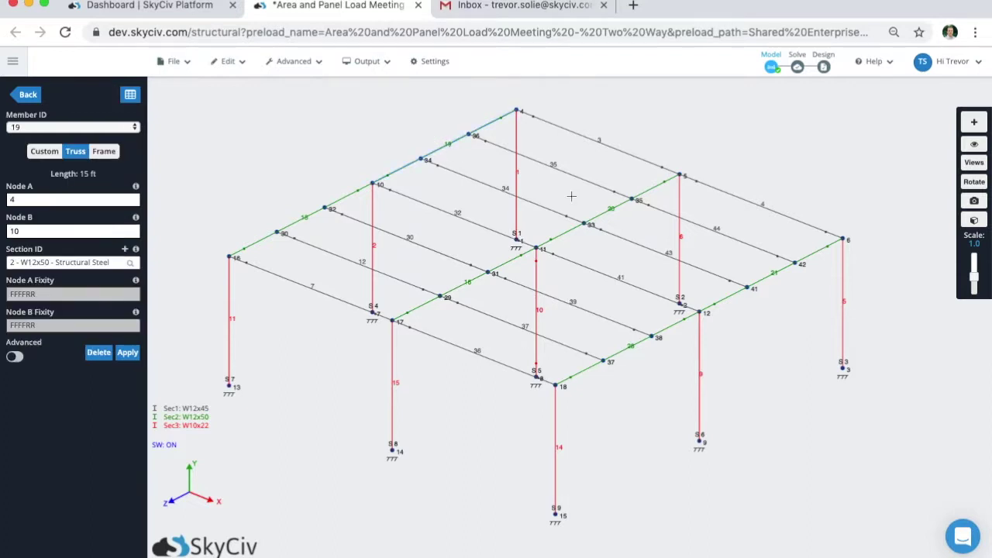
click(626, 206)
click(504, 263)
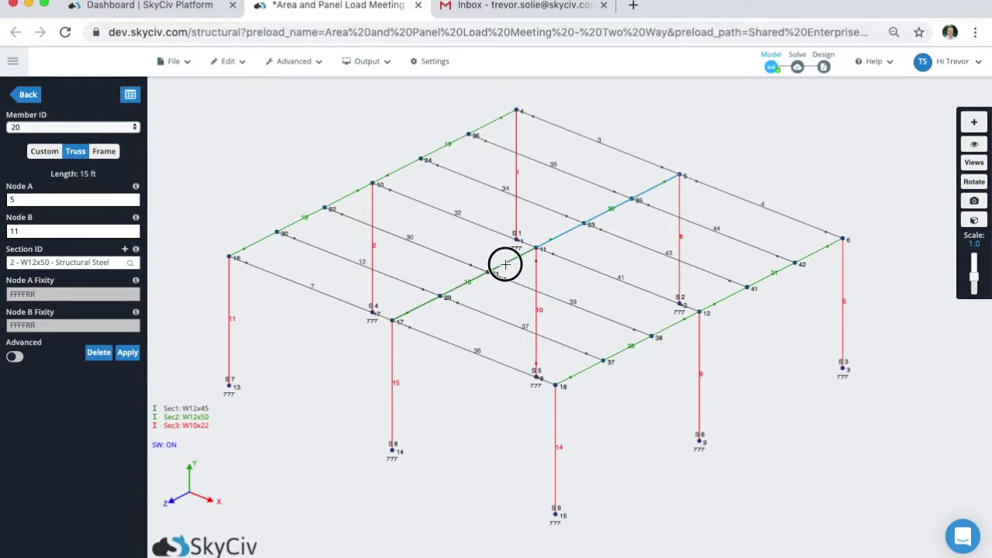
click(655, 335)
- Zoom around the girders, then orbit the model to a front elevation view
scroll(434, 294, up, 3)
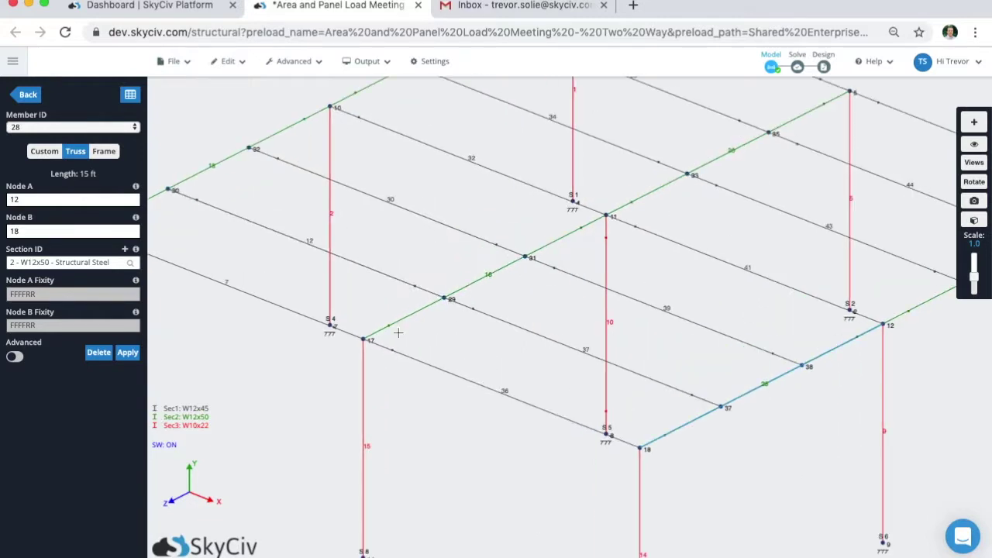
scroll(402, 311, down, 3)
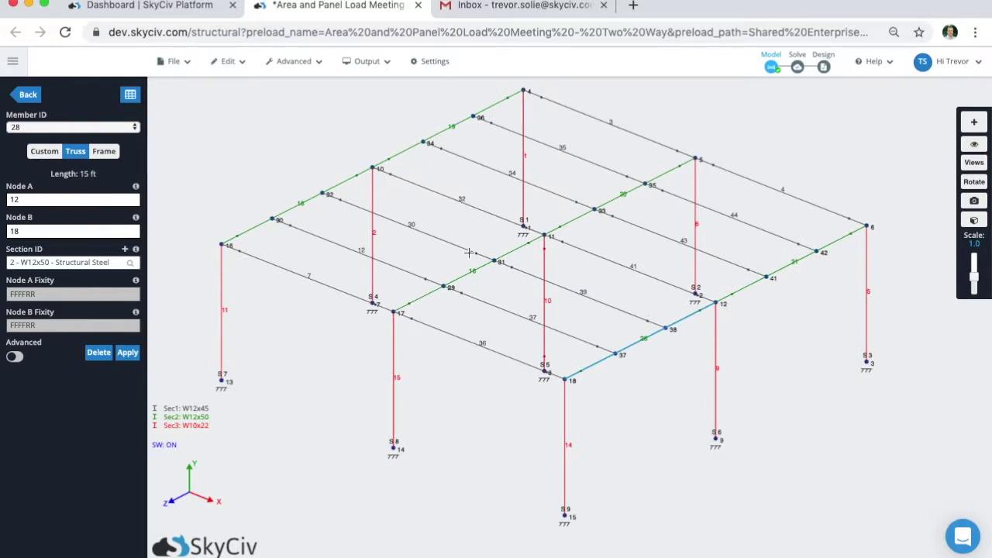
scroll(394, 320, up, 2)
scroll(394, 320, down, 2)
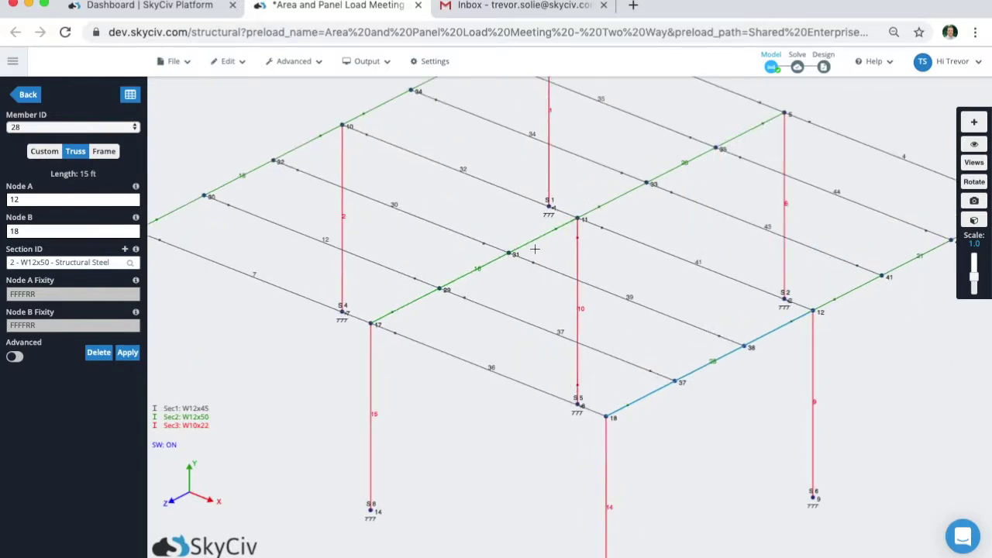
scroll(475, 273, up, 2)
scroll(475, 273, down, 2)
scroll(487, 269, up, 2)
scroll(421, 317, down, 2)
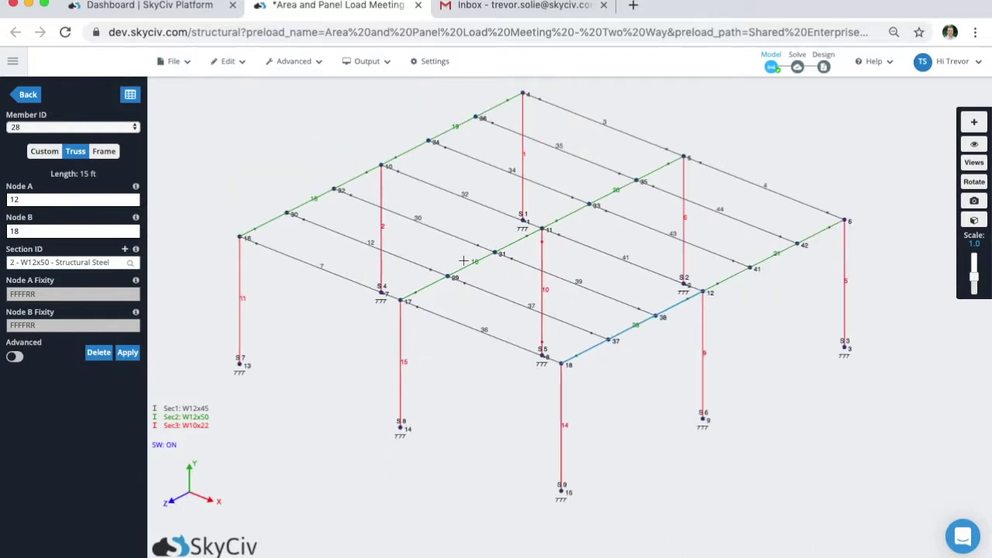
drag(499, 357, 569, 344)
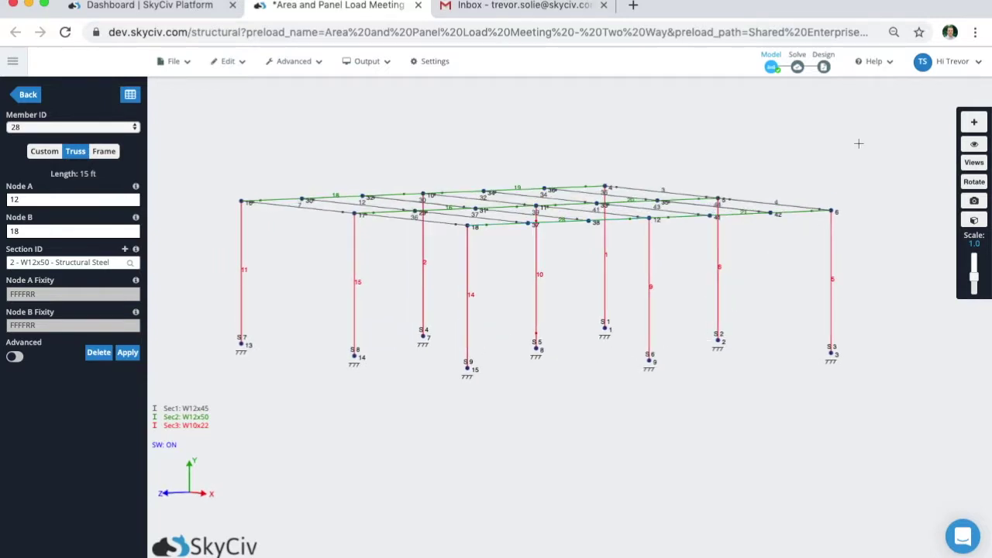
click(835, 210)
- Select all roof members and split them wherever they meet intersecting nodes
drag(835, 210, 212, 248)
drag(312, 376, 323, 387)
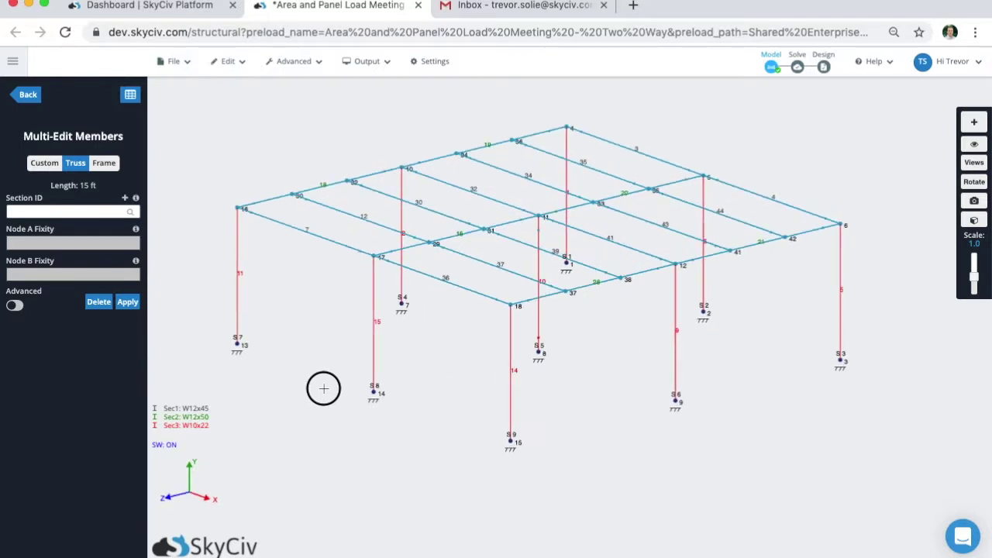
right_click(250, 174)
click(288, 280)
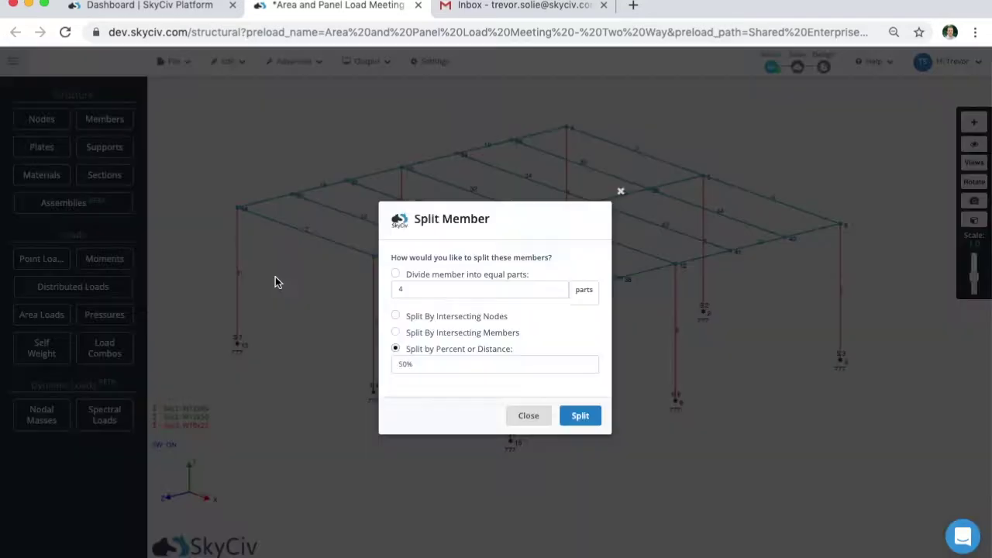
click(468, 317)
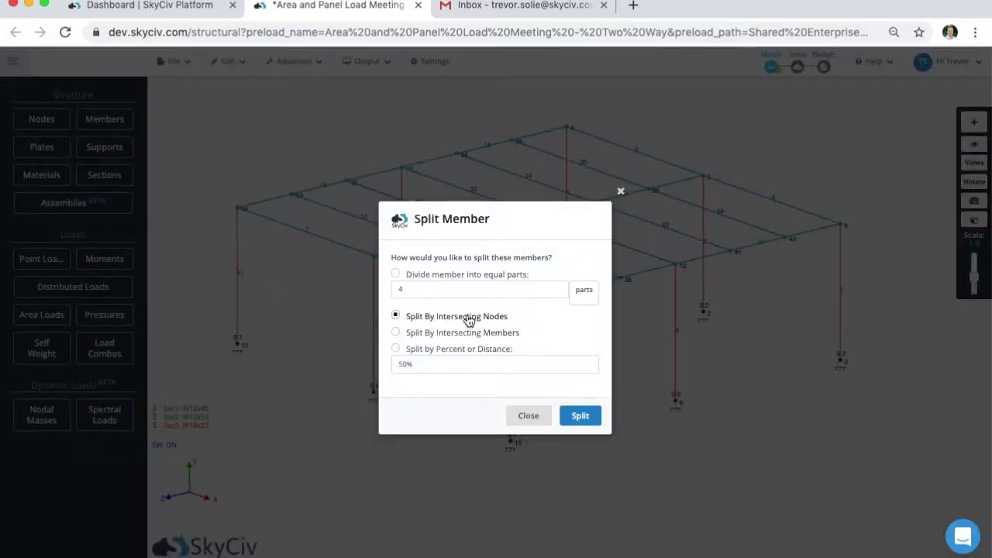
click(576, 418)
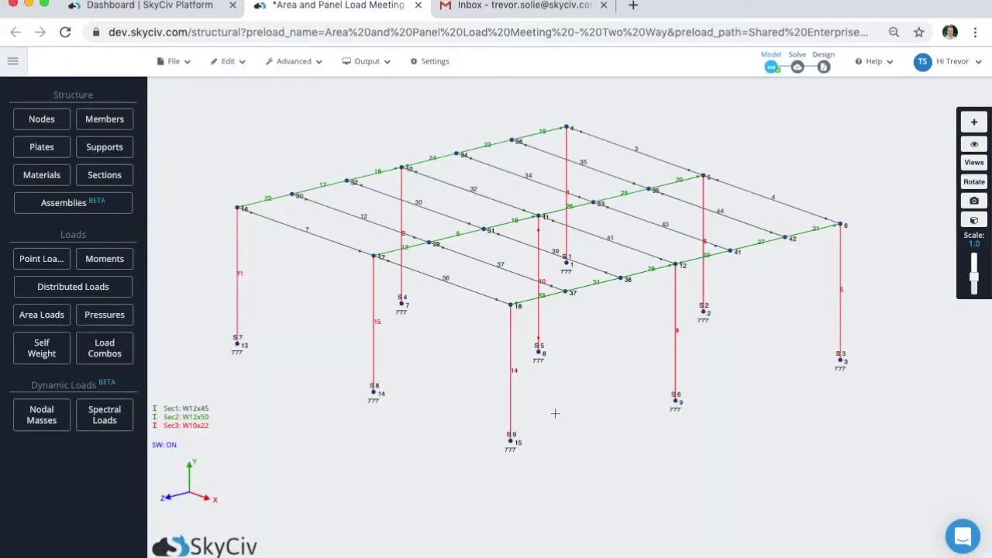
- Inspect new member 13 (nodes 17–29) and member 16 (nodes 11–31) from a top-down view
drag(478, 421, 491, 434)
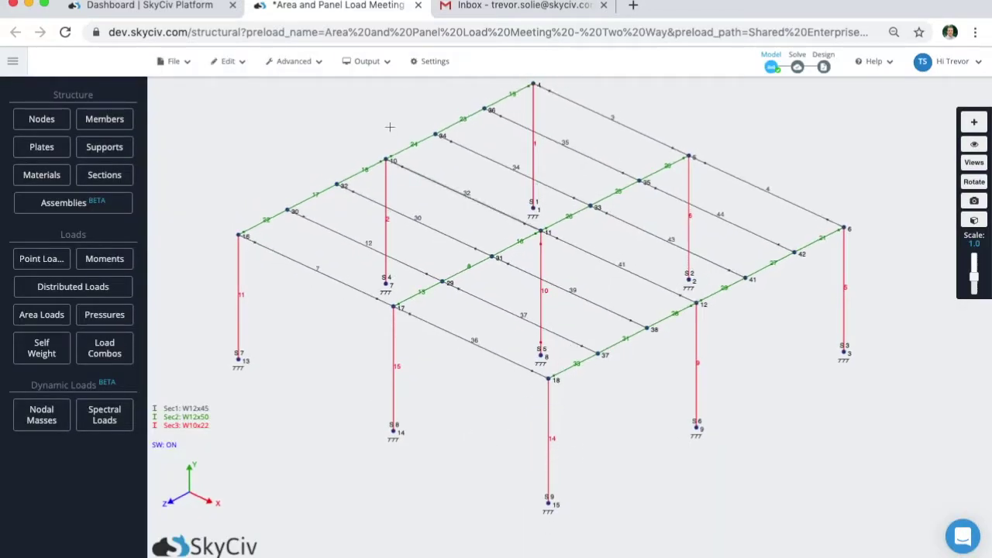
scroll(275, 217, up, 2)
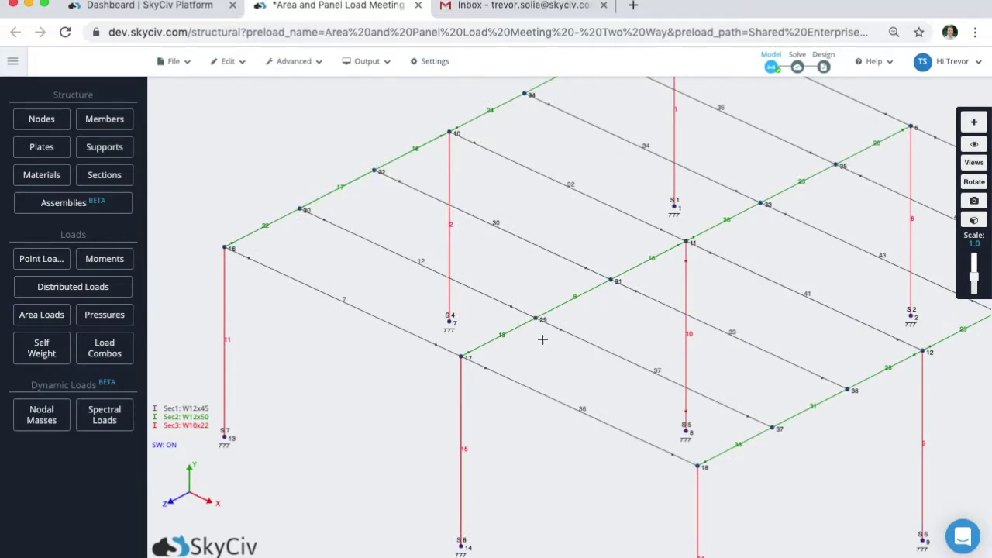
scroll(543, 338, up, 1)
click(452, 351)
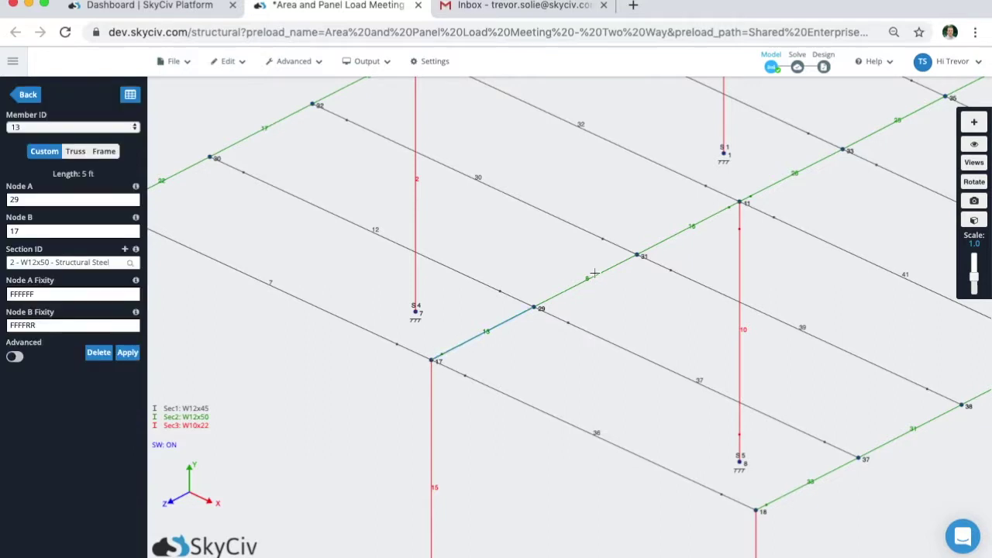
click(645, 251)
- Zoom out to a flatter overall view and leave the member properties
scroll(629, 250, down, 1)
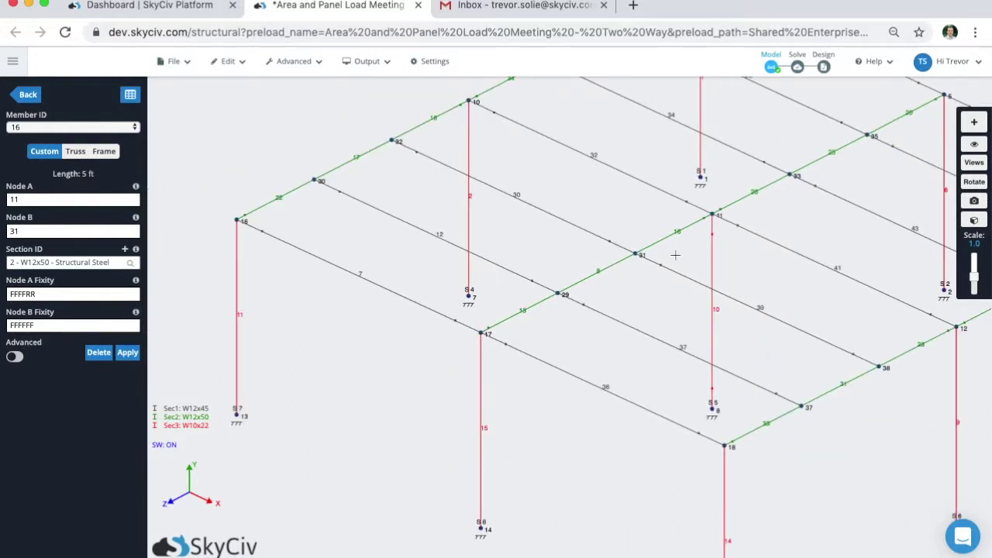
scroll(592, 286, down, 1)
scroll(595, 288, down, 2)
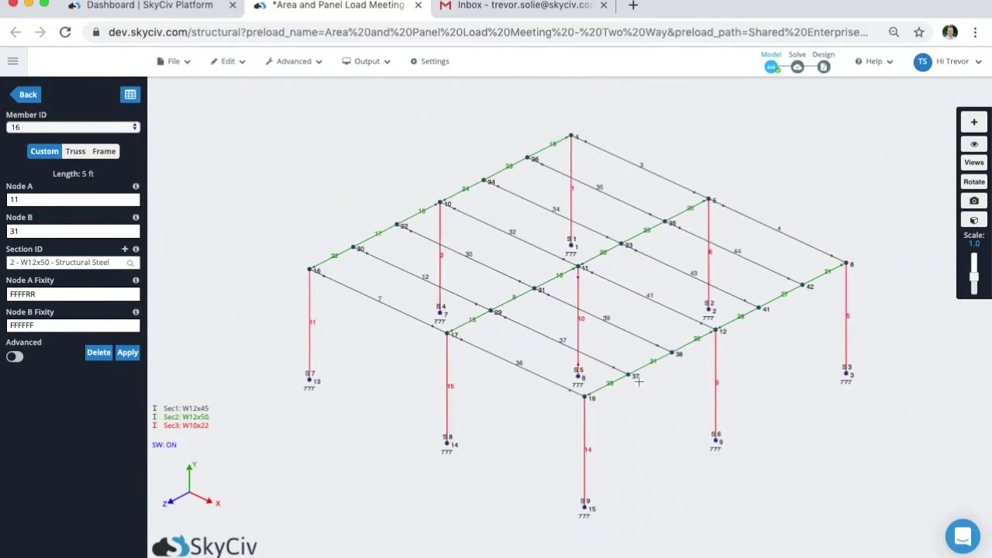
drag(645, 421, 626, 406)
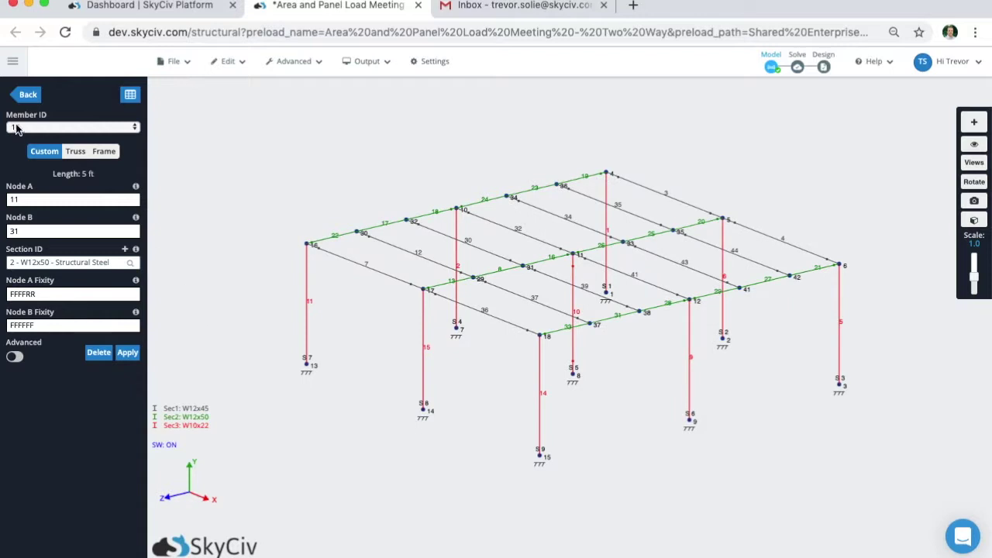
click(22, 98)
- Create a Two-Way area load on nodes 16,4,6,18 at -0.05 ksf in load group Dead Load
click(39, 316)
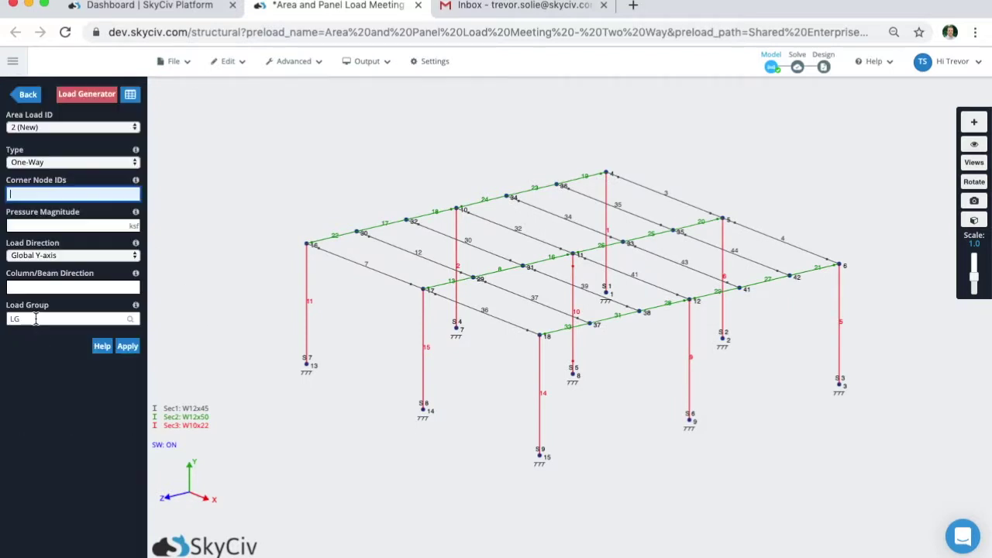
click(35, 161)
click(35, 173)
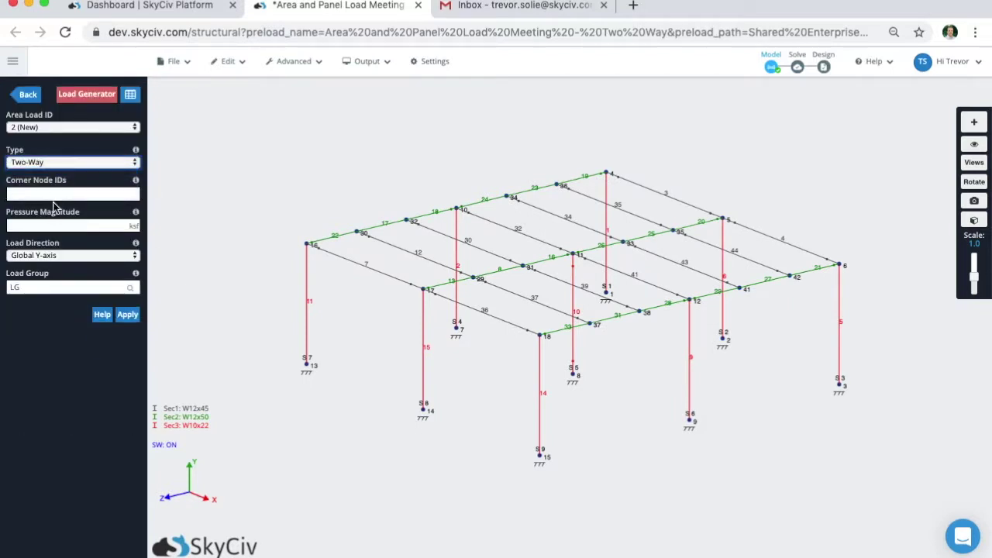
click(51, 195)
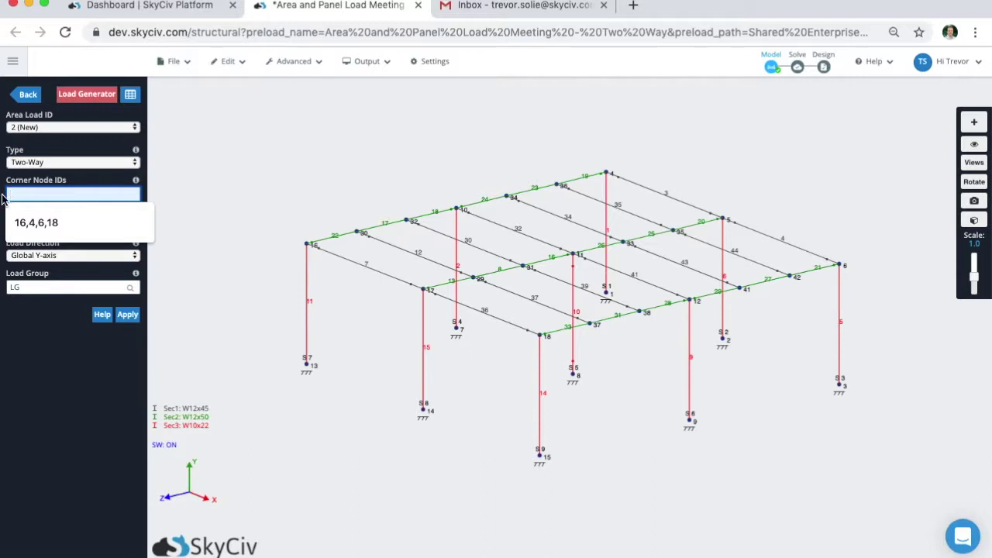
text(16,4,6,18)
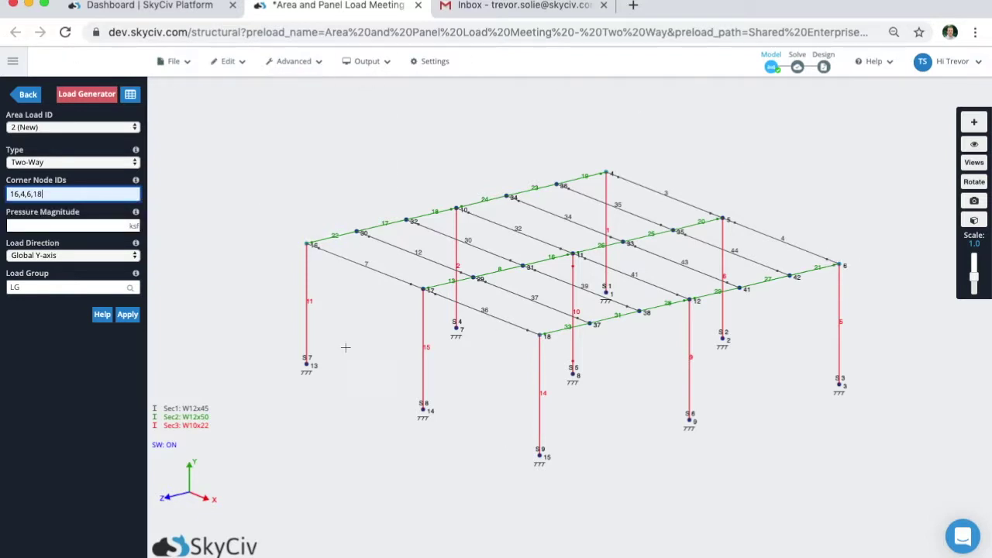
click(58, 225)
text(-0.050)
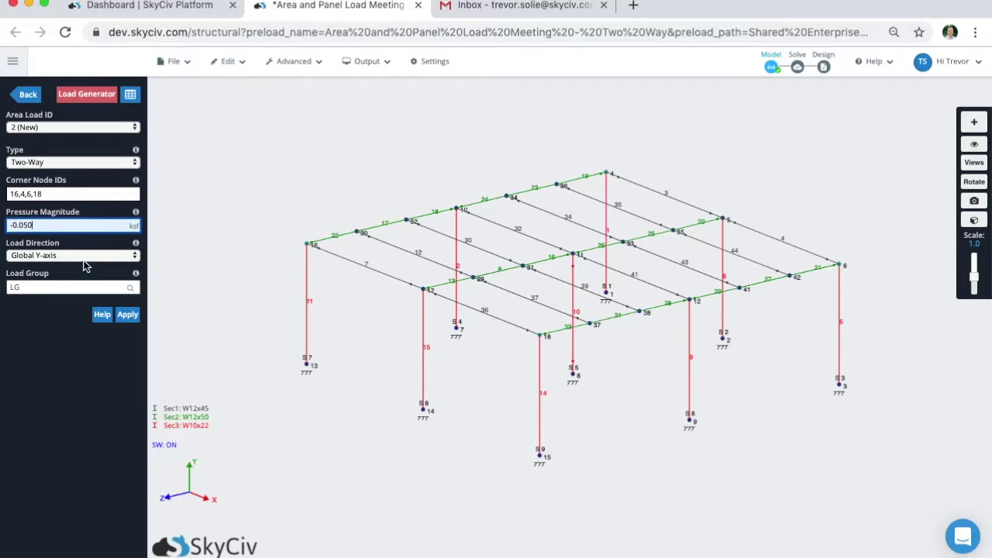
click(72, 285)
text(De)
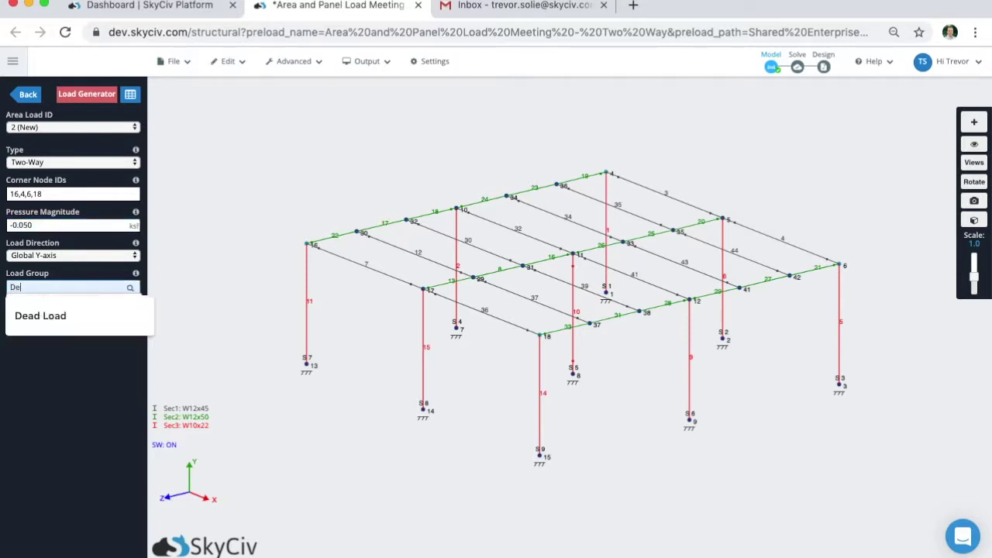
text(ad Load)
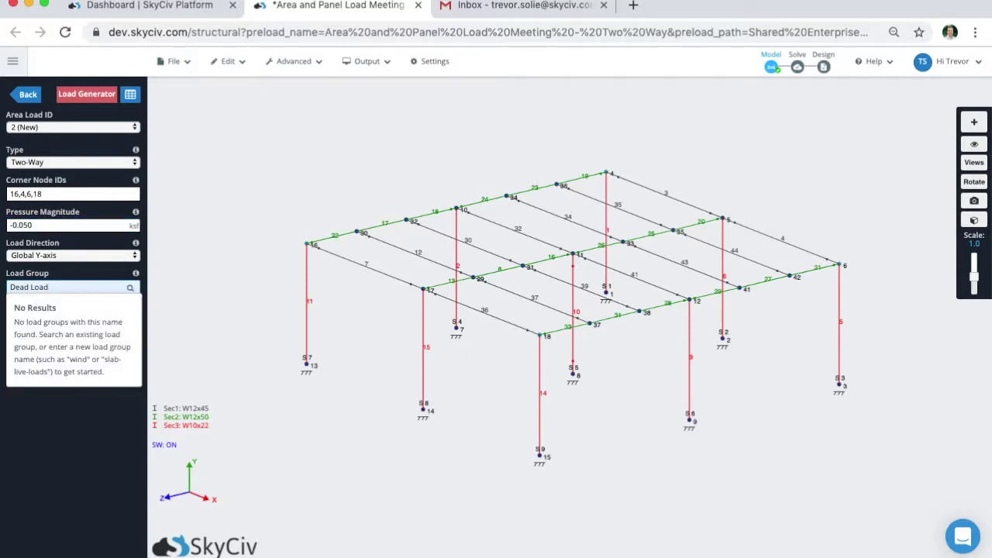
click(76, 425)
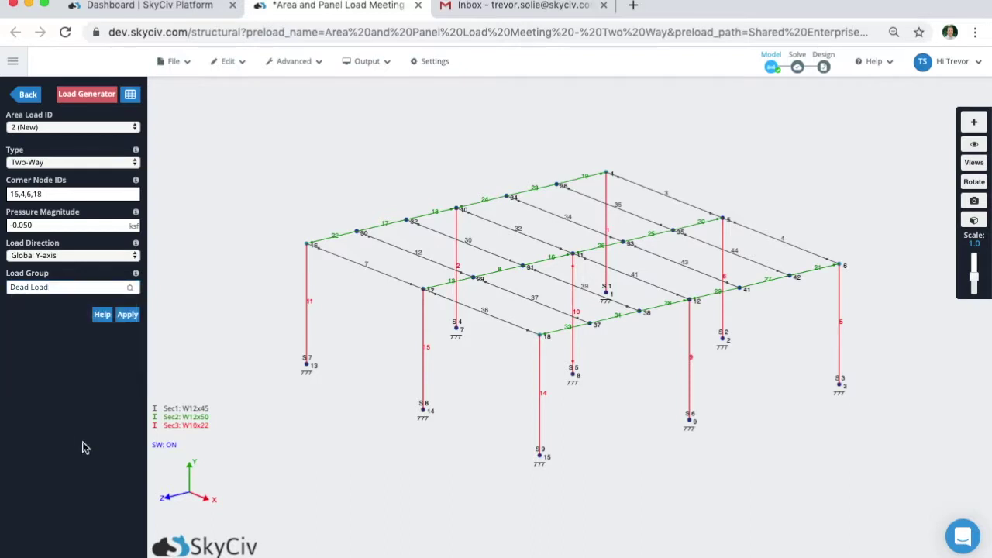
click(127, 315)
- Apply the area load and review the notice's computation-cost and no-auto-update warnings
click(126, 315)
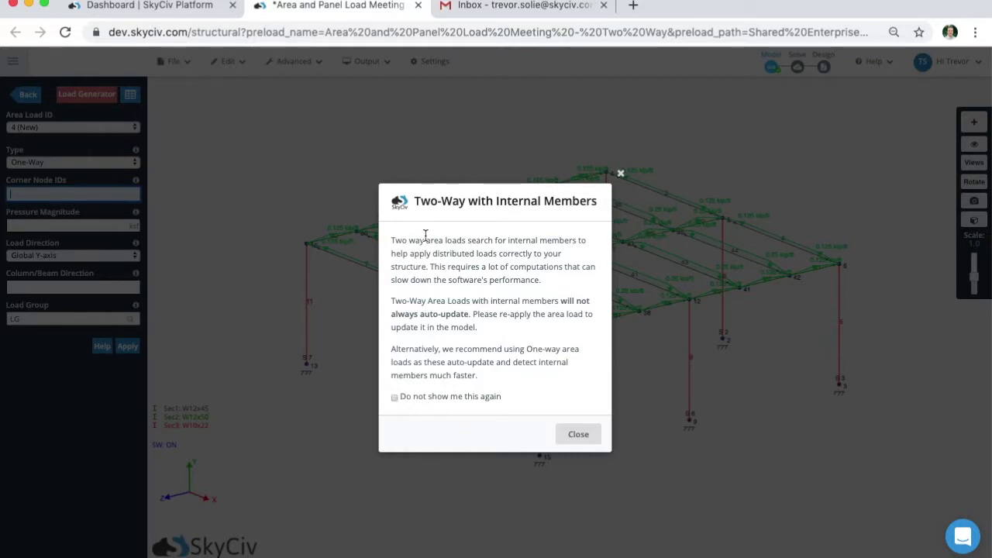
drag(431, 267, 520, 280)
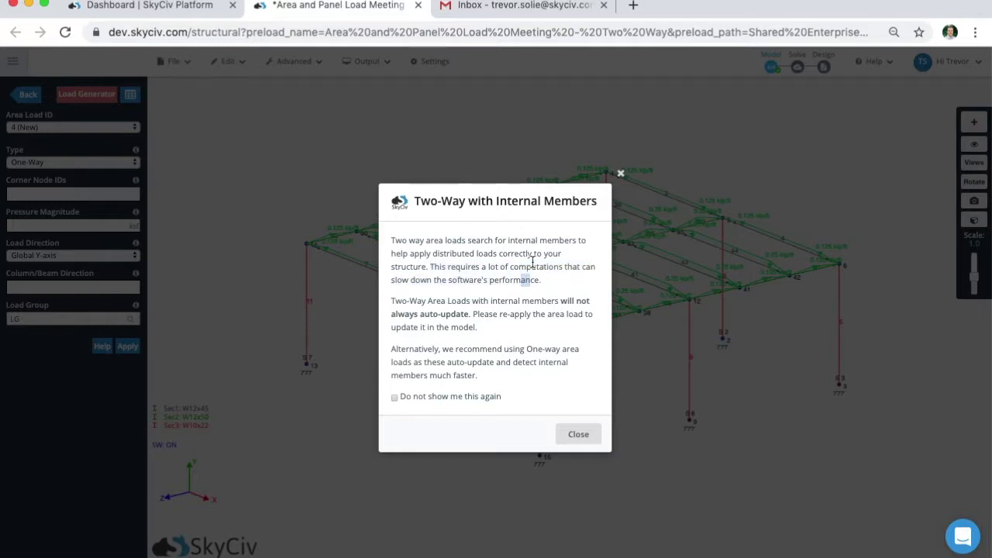
click(514, 267)
drag(391, 301, 489, 313)
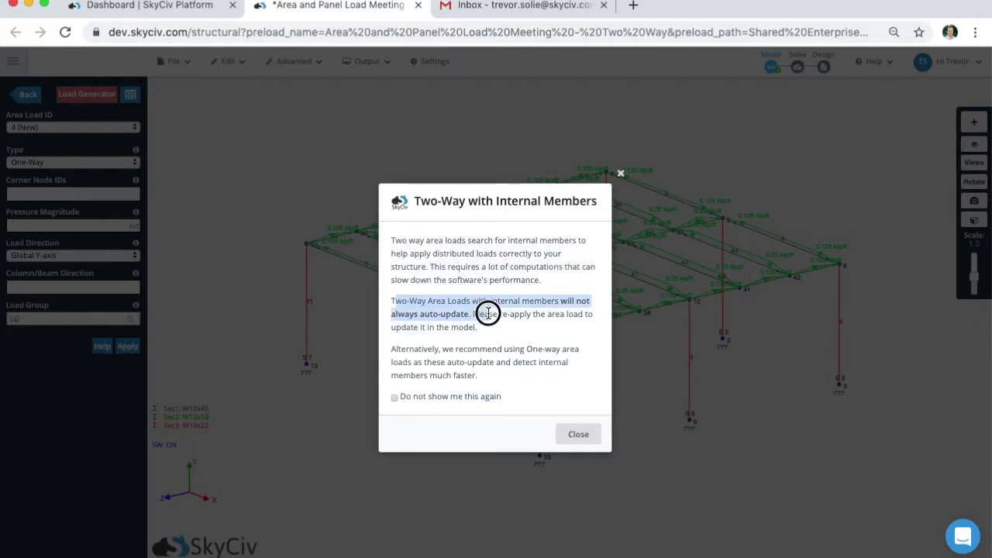
click(488, 313)
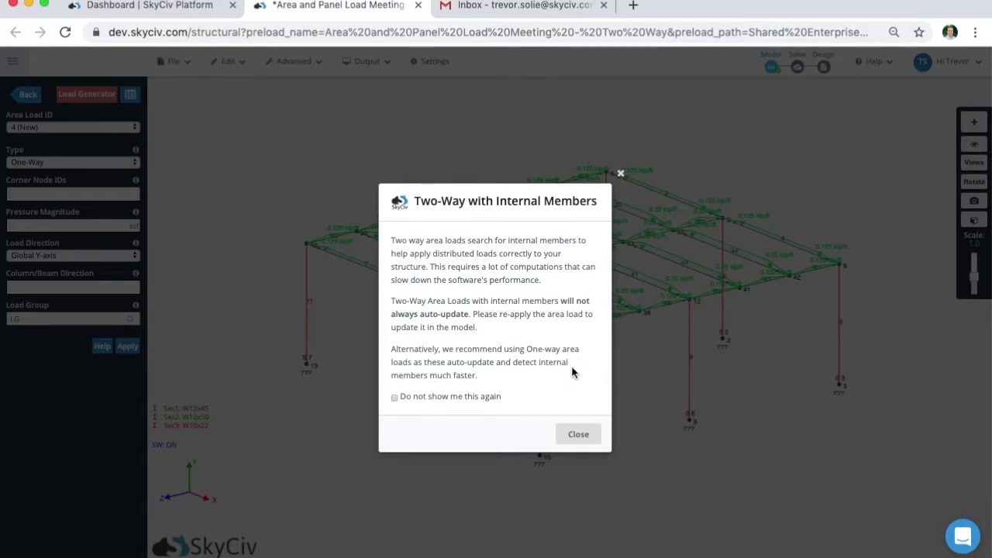
- Close the notice and check 0.25 kip/ft on interior and 0.125 kip/ft on edge roof members
click(578, 447)
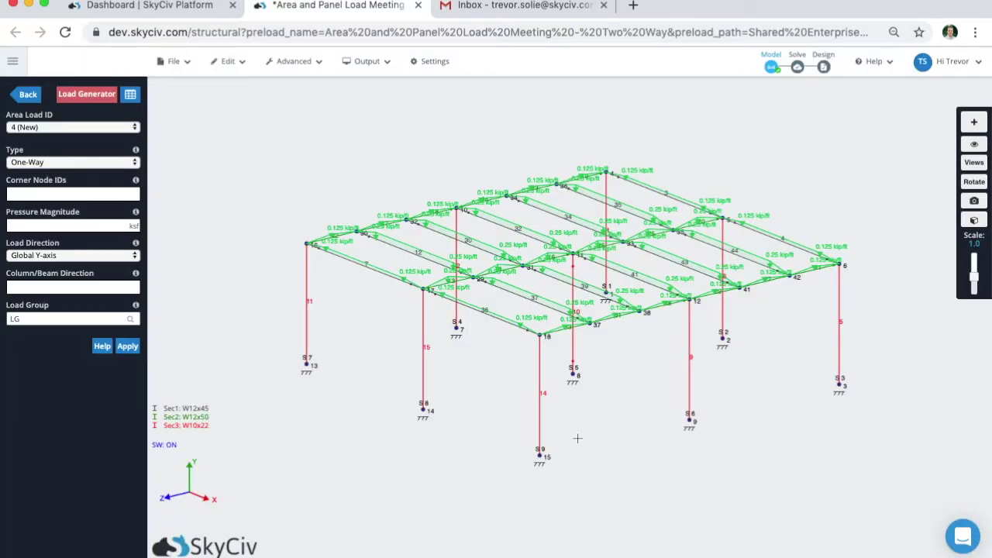
mouse_move(594, 438)
mouse_down()
mouse_move(680, 441)
mouse_move(581, 445)
mouse_up()
scroll(494, 279, up, 5)
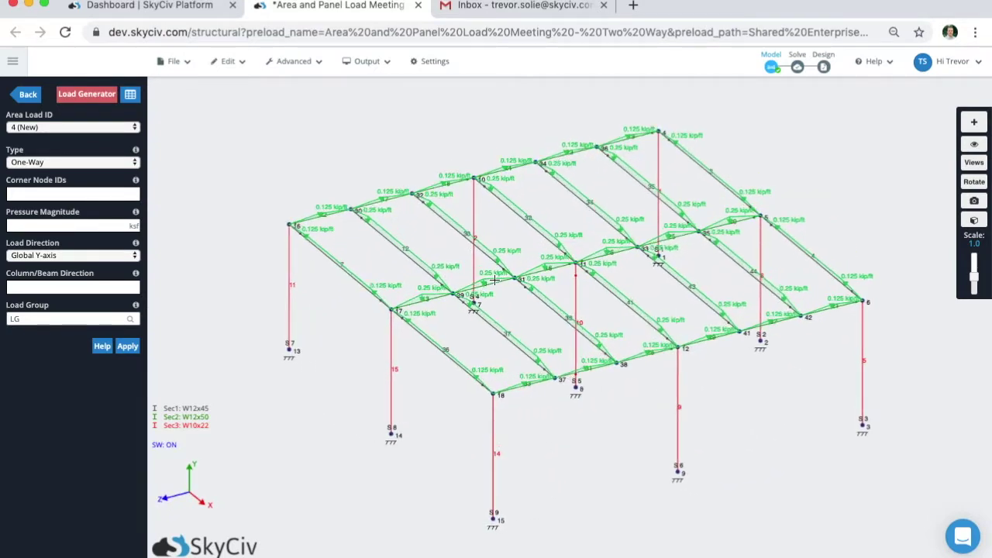
scroll(527, 337, down, 2)
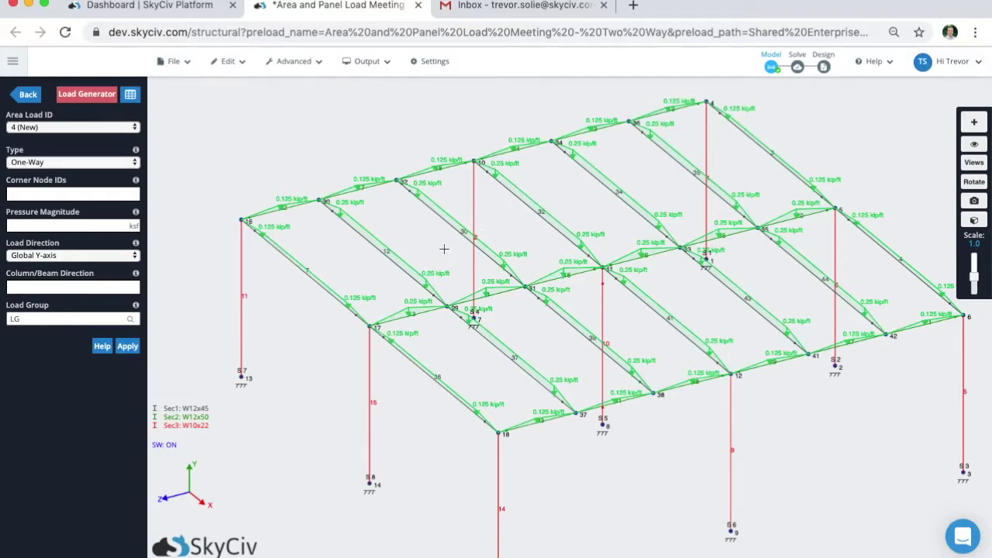
drag(592, 499, 630, 494)
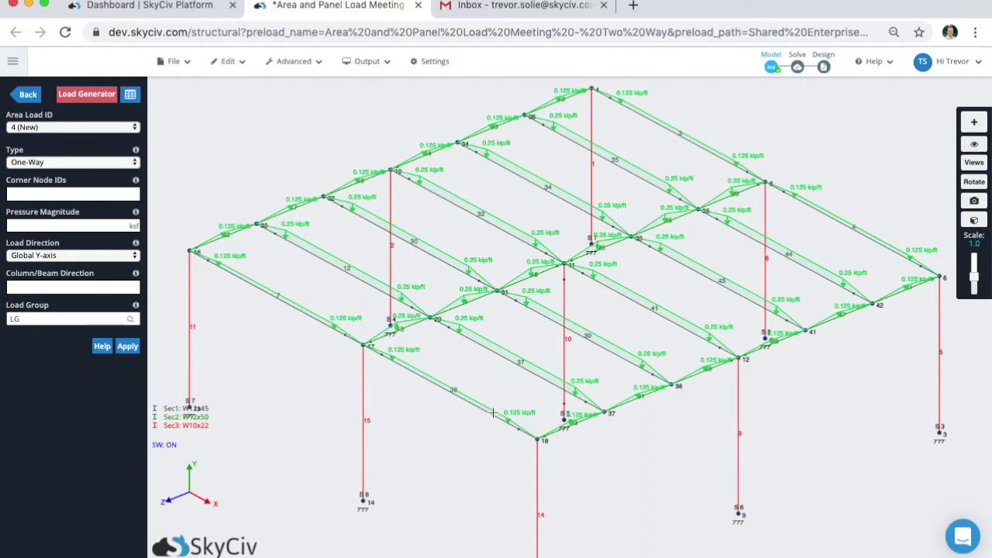
scroll(618, 437, down, 2)
scroll(629, 467, up, 1)
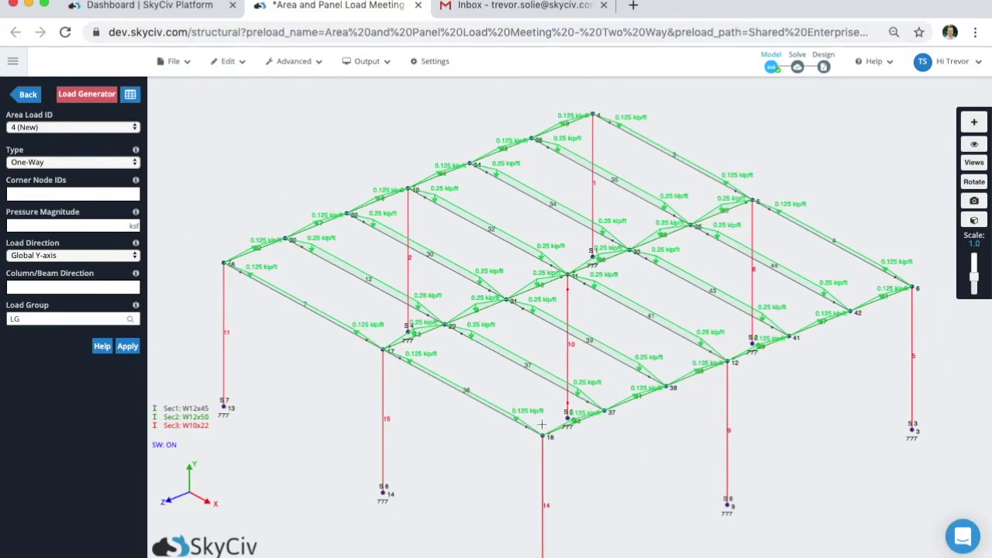